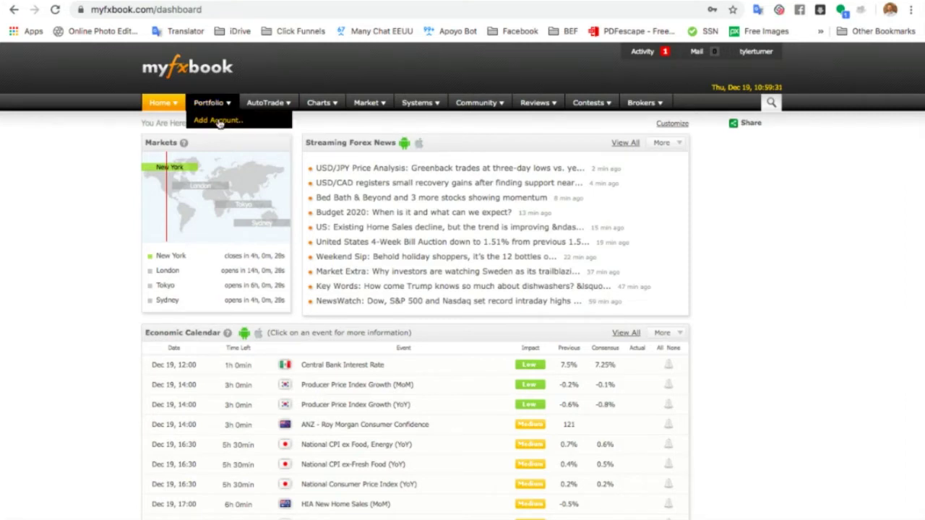
From the dashboard, bring up the Portfolio menu's Add Account... option.
left_click(219, 121)
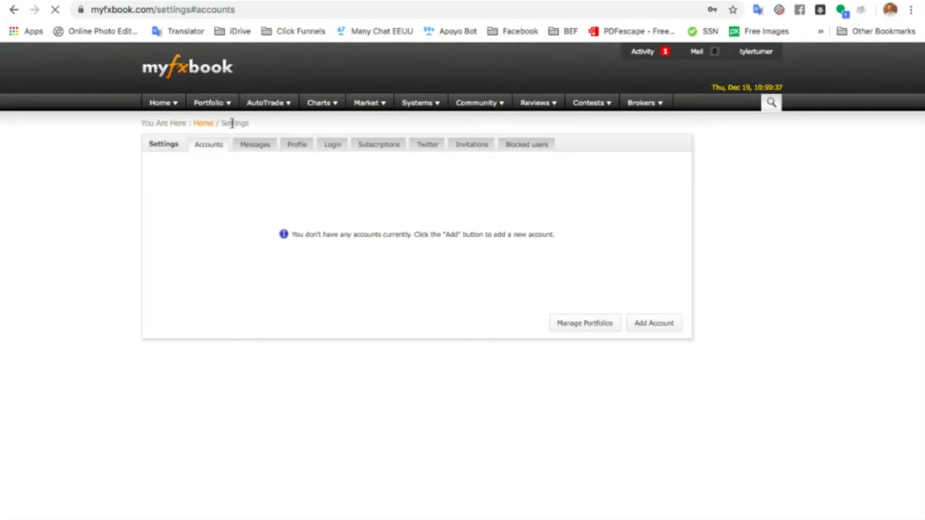
Begin a new account entry with MetaTrader4 (Auto Update) as the platform.
left_click(652, 325)
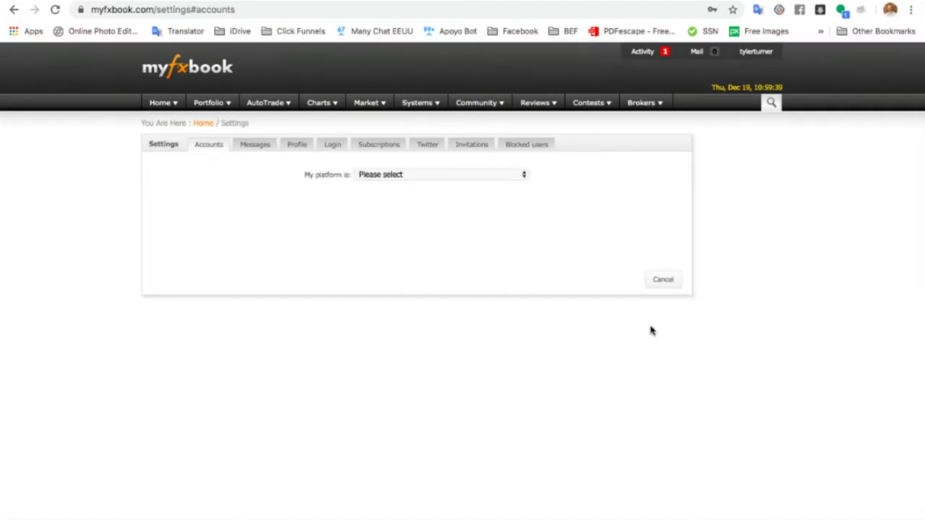
left_click(427, 176)
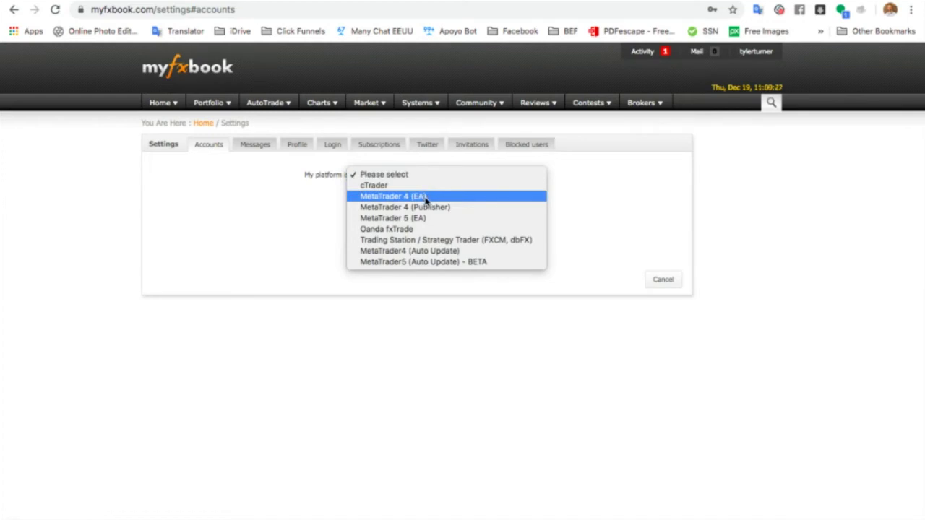
left_click(420, 256)
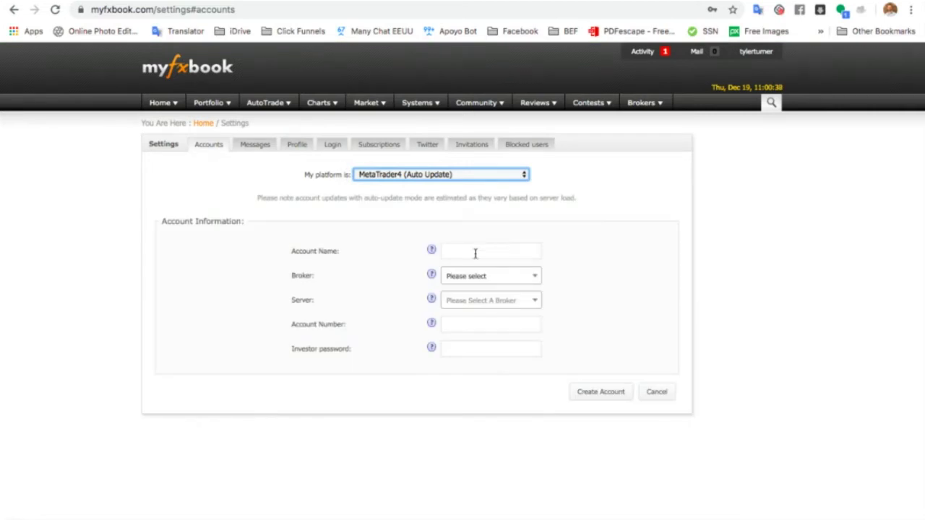
Name the account 'Tyler's Account', browse the broker list, then fill account number and investor password.
left_click(470, 250)
type("Ty")
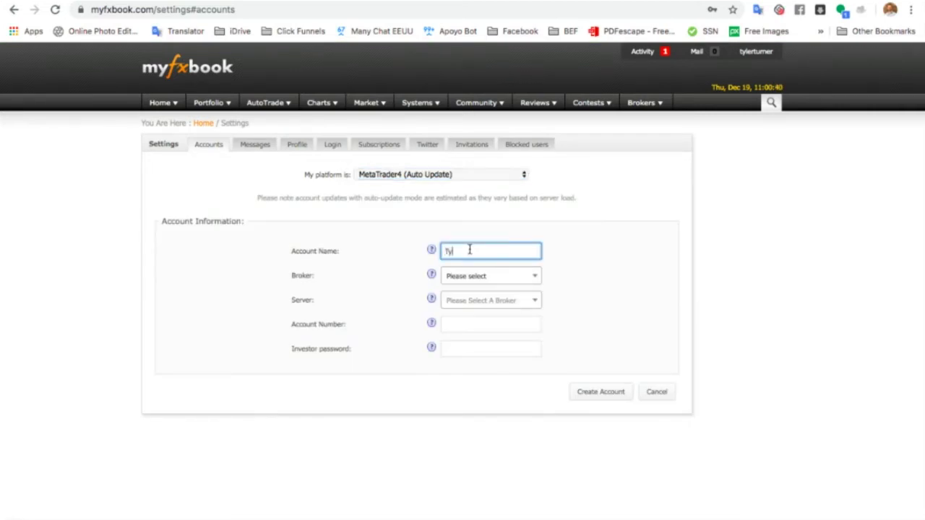
type("ler's A")
type("ccount")
left_click(483, 279)
scroll(491, 368, "down", 2)
scroll(491, 371, "down", 3)
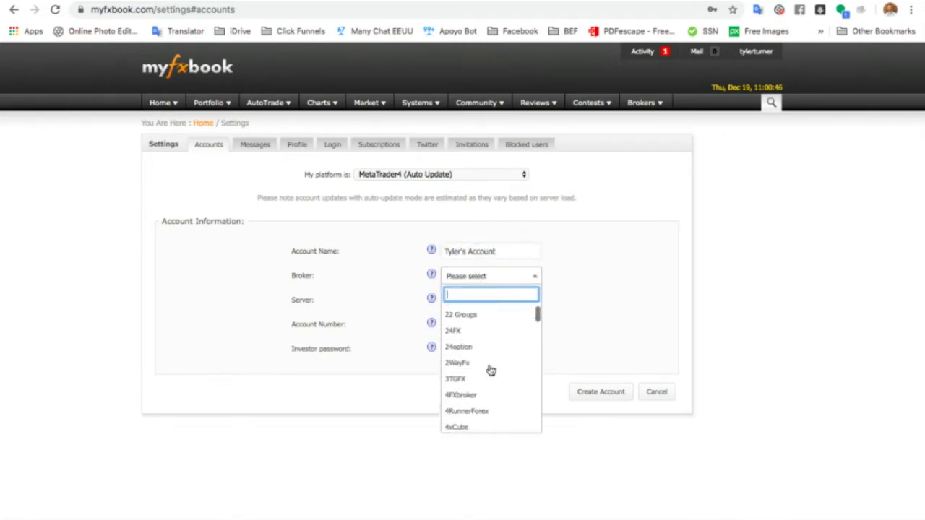
scroll(491, 371, "down", 3)
scroll(491, 371, "down", 3)
scroll(491, 371, "down", 3)
scroll(491, 371, "down", 2)
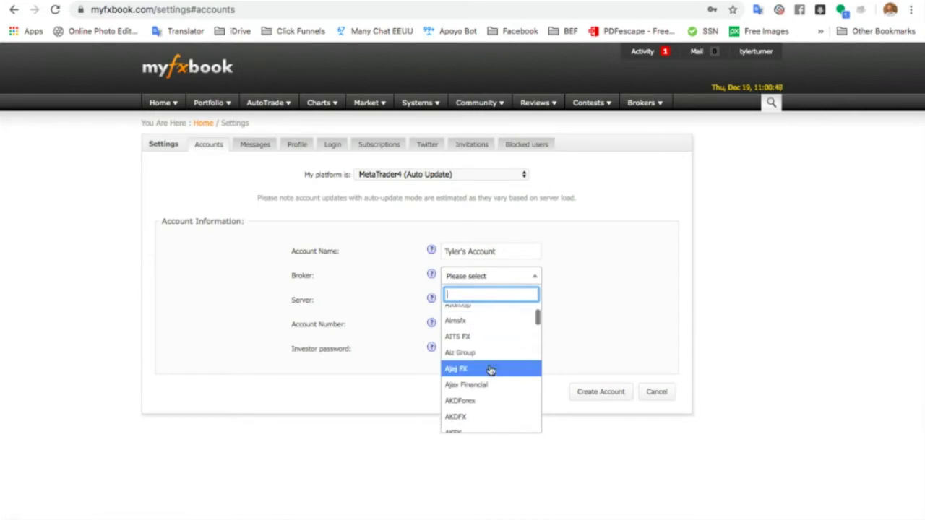
left_click(467, 321)
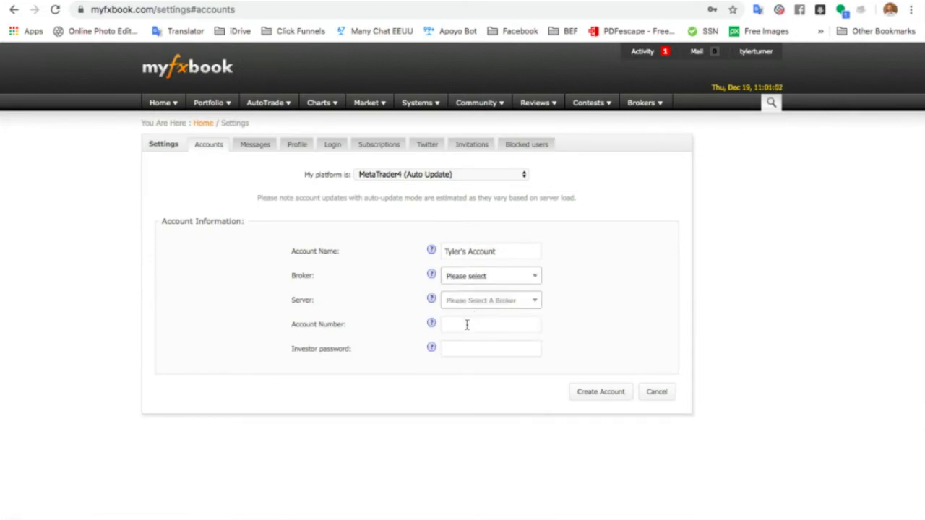
left_click(467, 326)
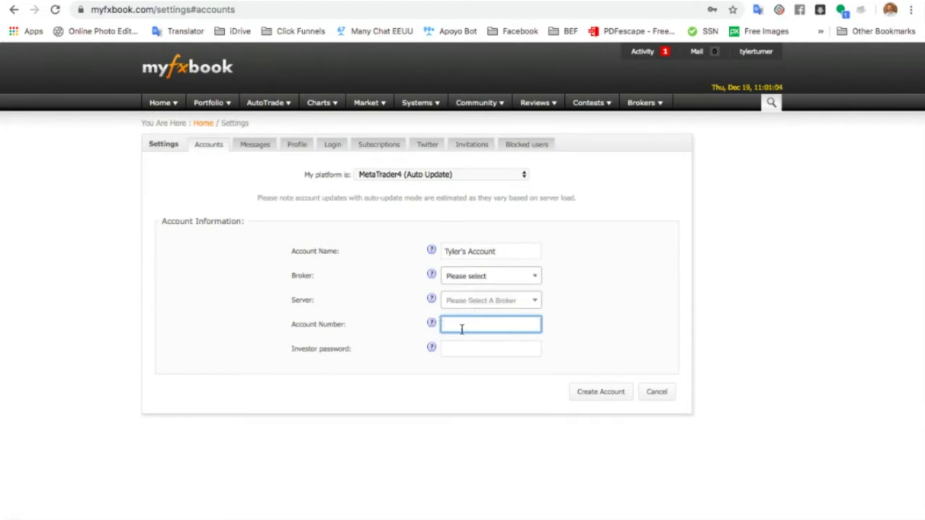
left_click(484, 354)
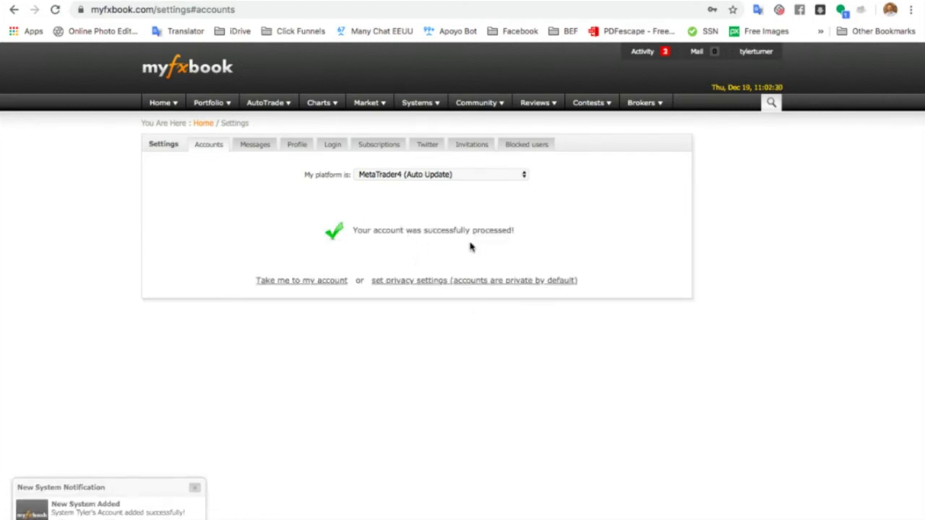
Go to the newly created account and dismiss the ad-blocker notice with Continue.
left_click(287, 285)
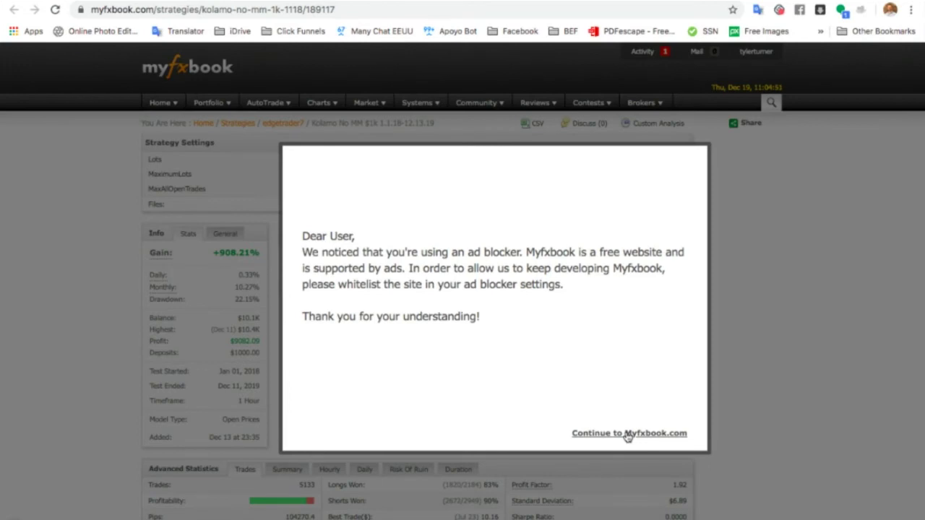
left_click(627, 434)
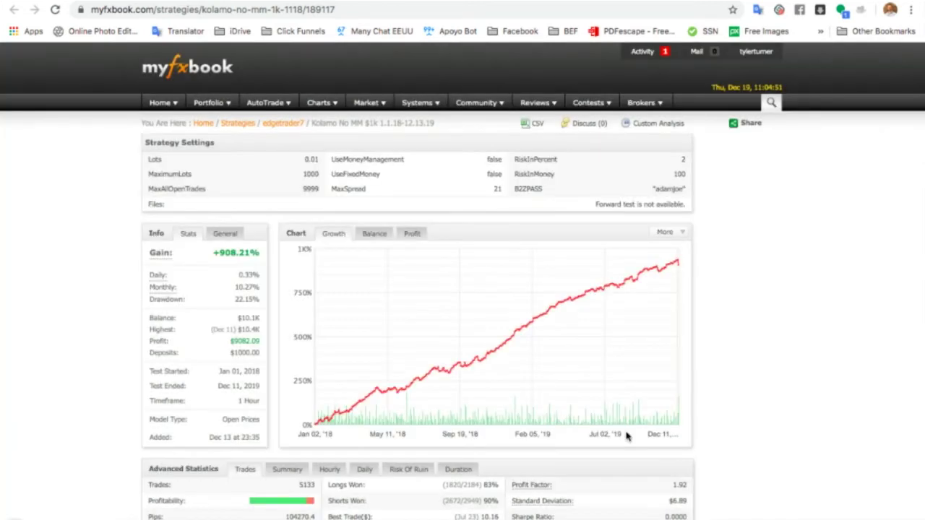
scroll(488, 340, "down", 2)
scroll(487, 339, "down", 3)
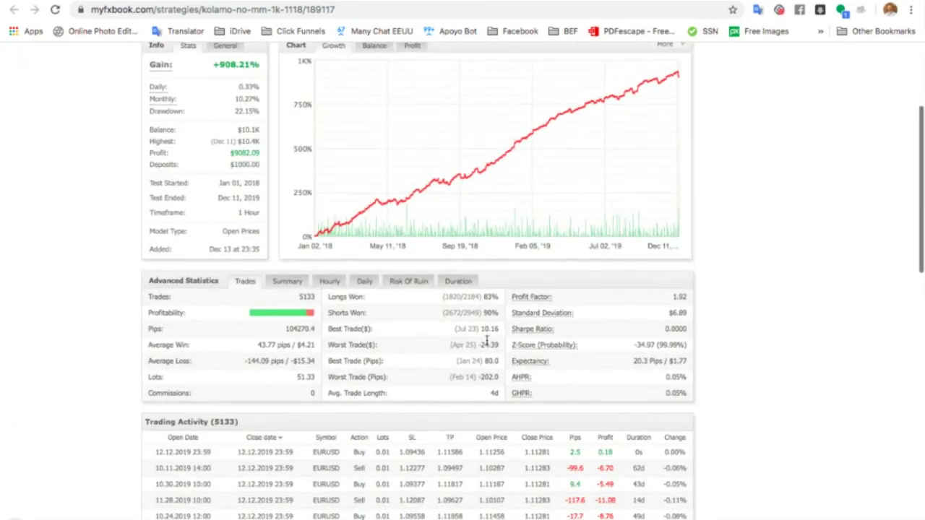
scroll(487, 339, "down", 1)
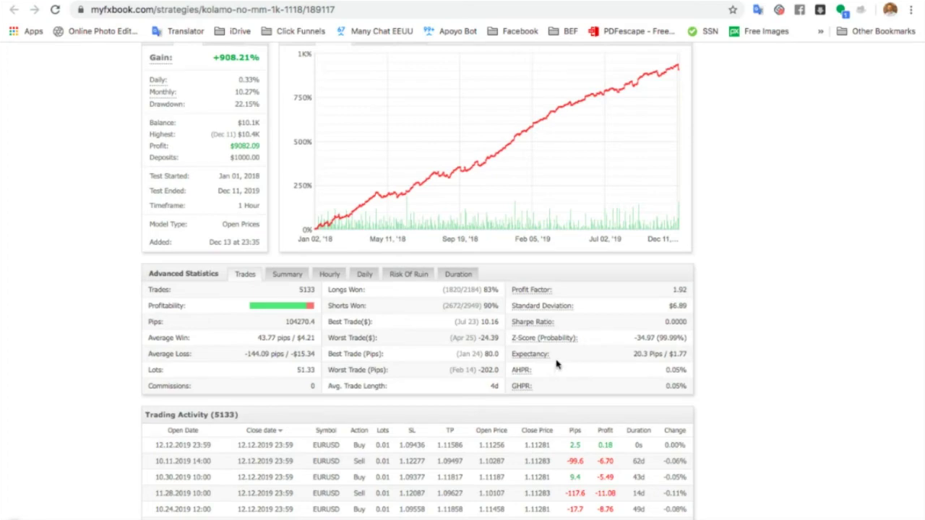
Scroll through the Kolamo stats page's trade statistics, trading activity and monthly analytics.
scroll(423, 412, "down", 3)
scroll(423, 413, "down", 3)
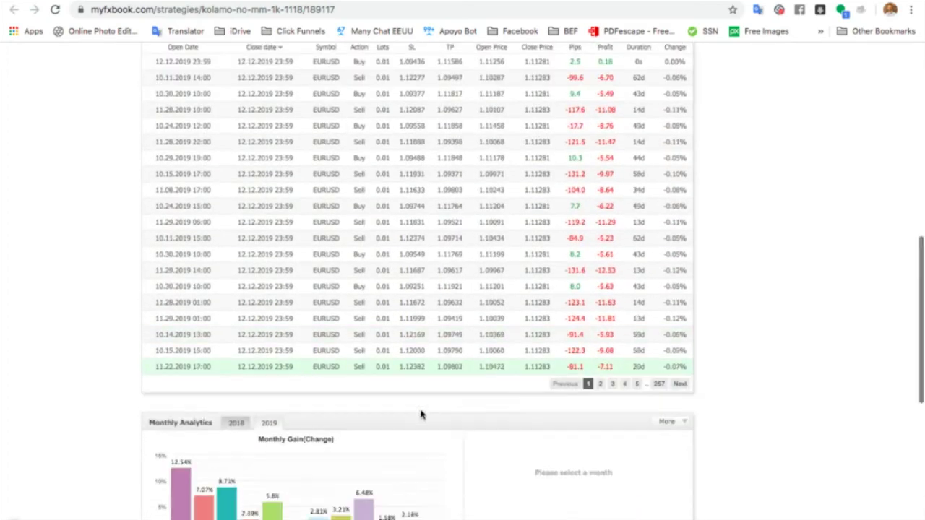
scroll(423, 413, "down", 4)
scroll(423, 414, "down", 2)
scroll(376, 347, "up", 3)
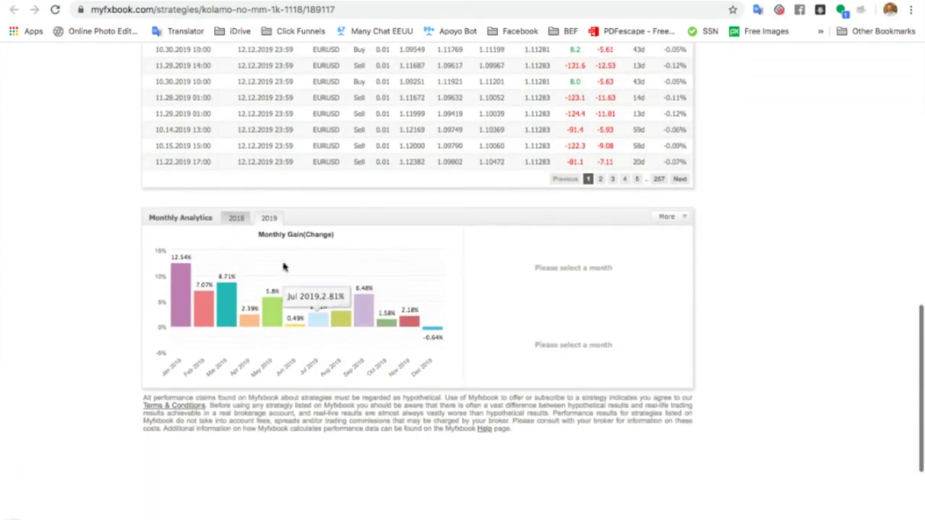
scroll(366, 350, "up", 2)
scroll(365, 351, "up", 5)
scroll(365, 351, "up", 3)
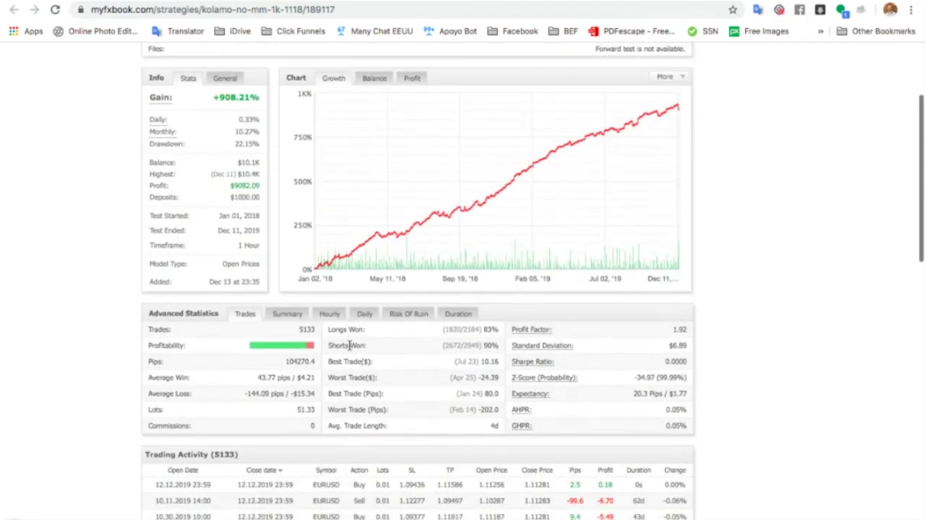
left_click(286, 319)
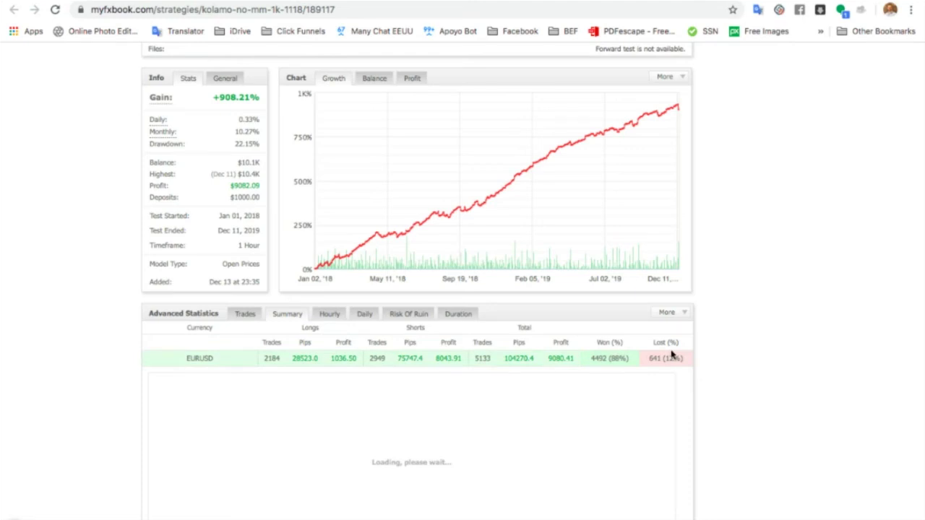
left_click(257, 320)
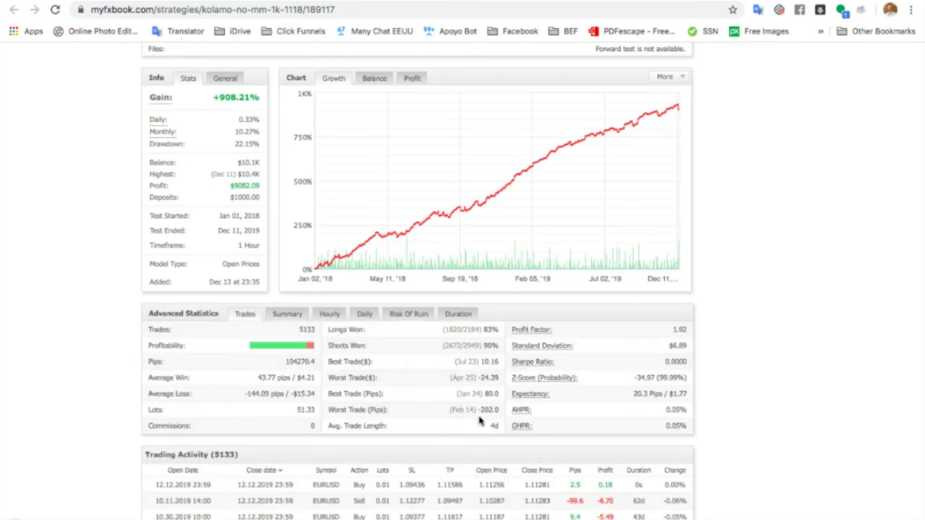